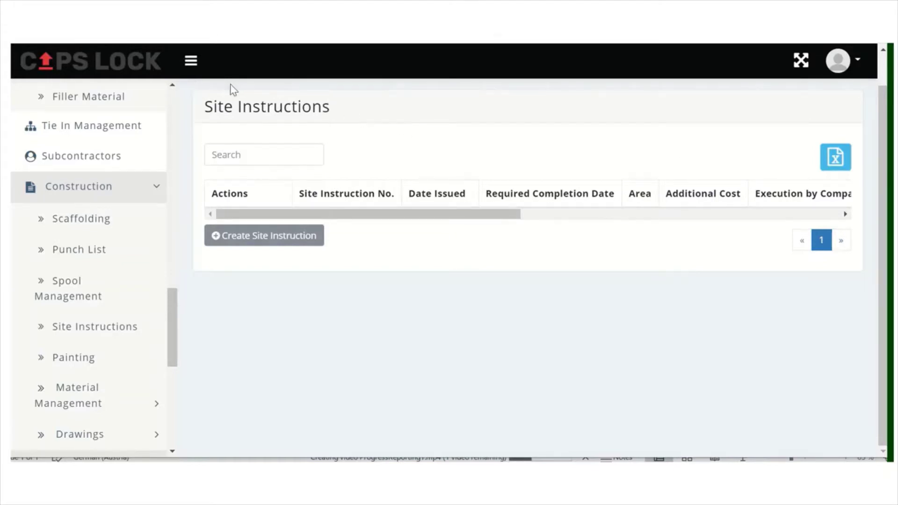
- Collapse the sidebar, scroll across the table columns, and start a new site instruction
left_click(192, 62)
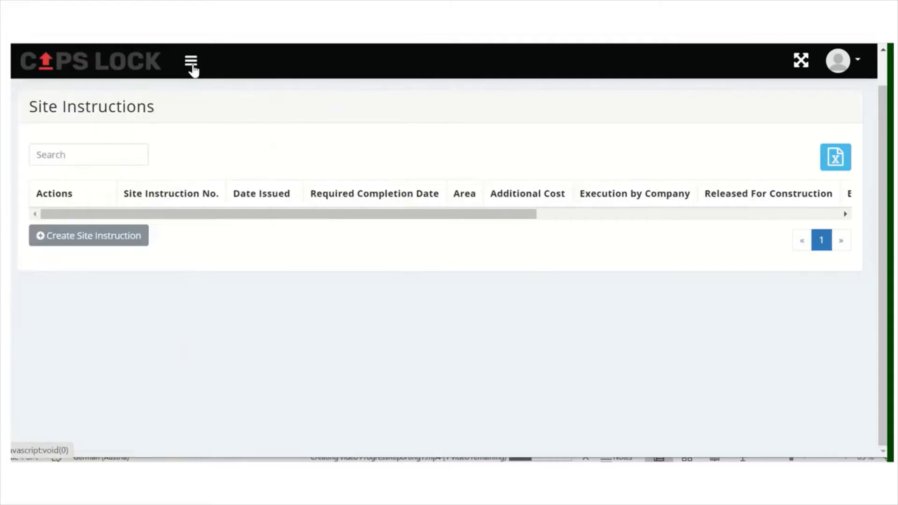
left_click_drag(108, 214, 531, 226)
left_click_drag(411, 214, 62, 215)
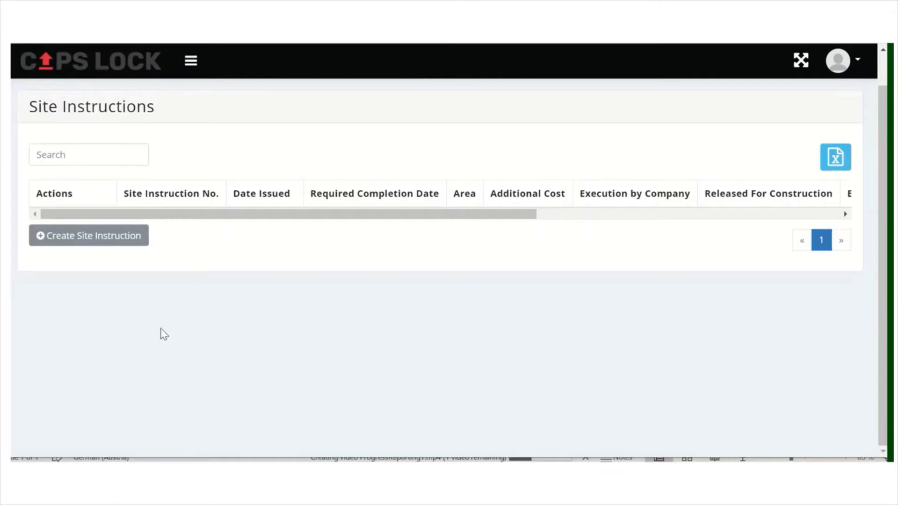
left_click(196, 60)
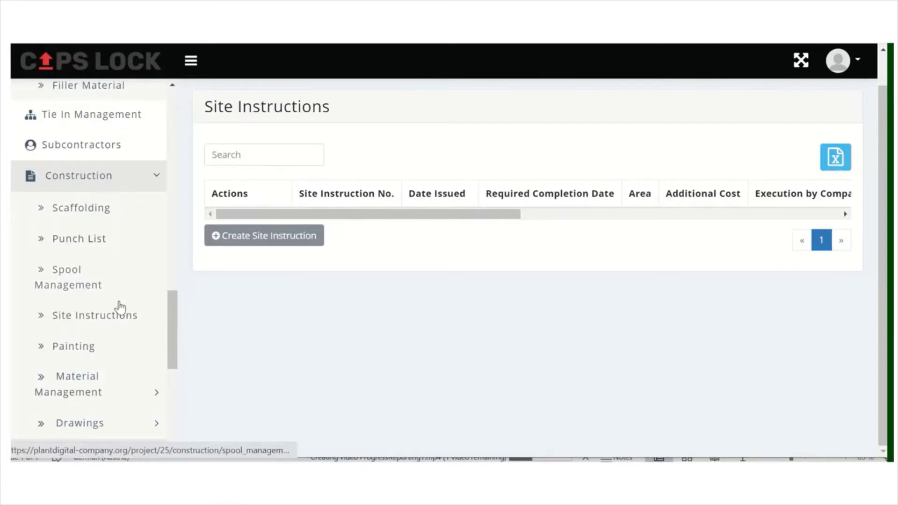
left_click(190, 61)
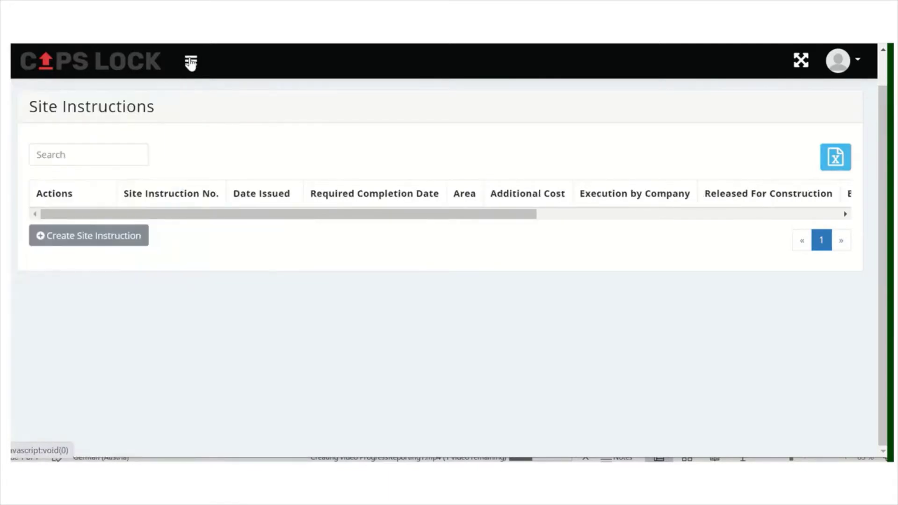
left_click(120, 239)
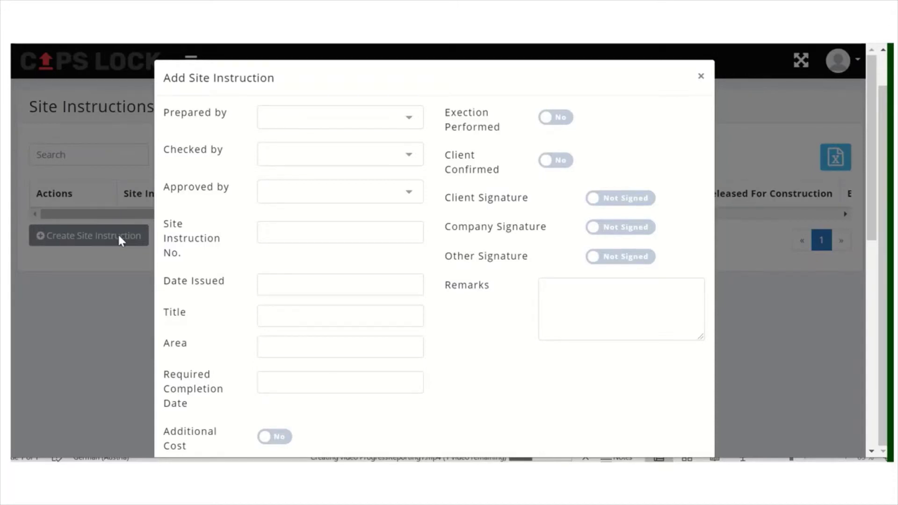
- Choose the preparer, enter SI_001_Civil as the number, and set the issue date to 12 Oct 2020
left_click(369, 119)
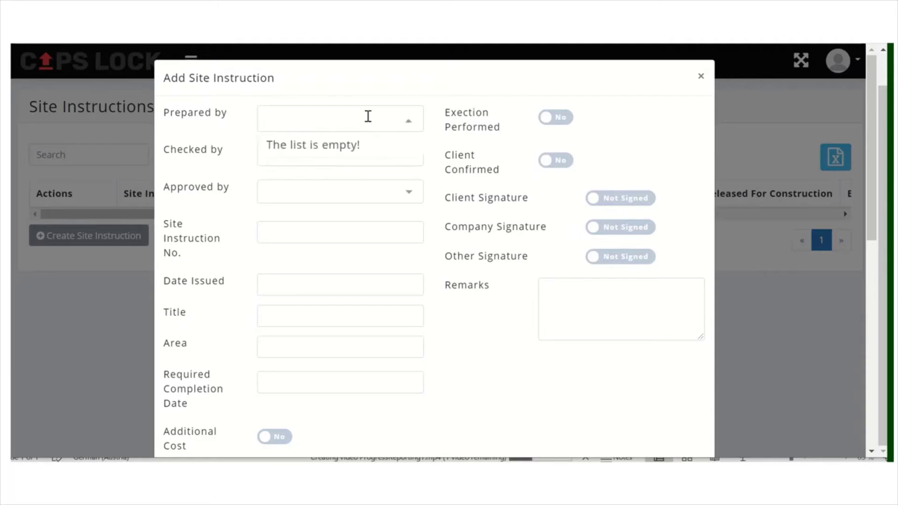
type("f")
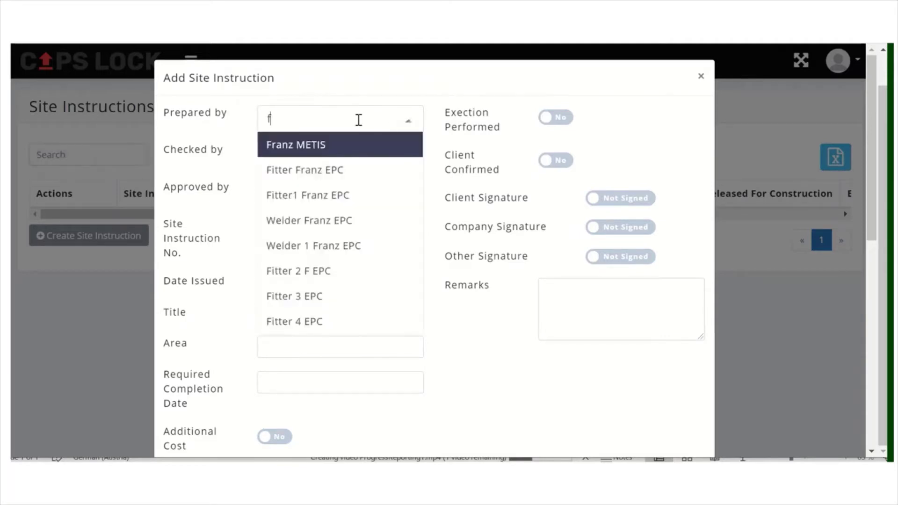
left_click(319, 147)
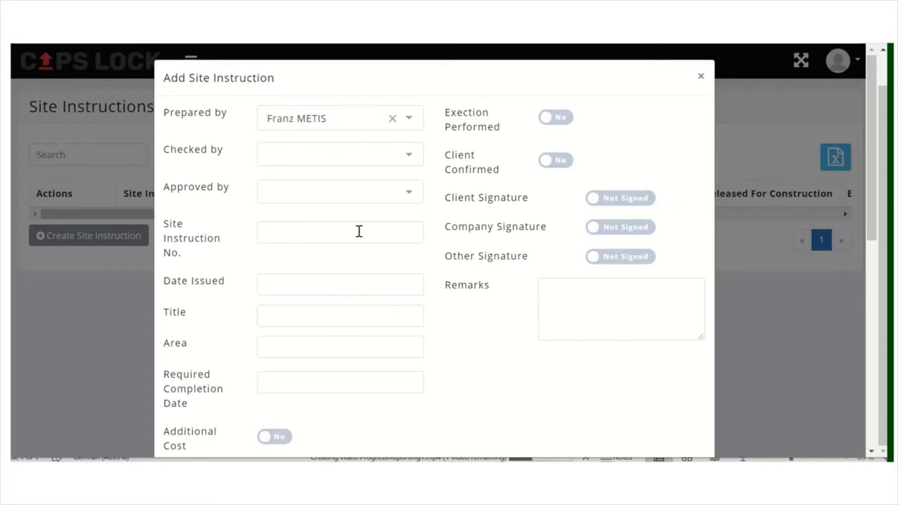
scroll(359, 230, "down", 3)
left_click(375, 149)
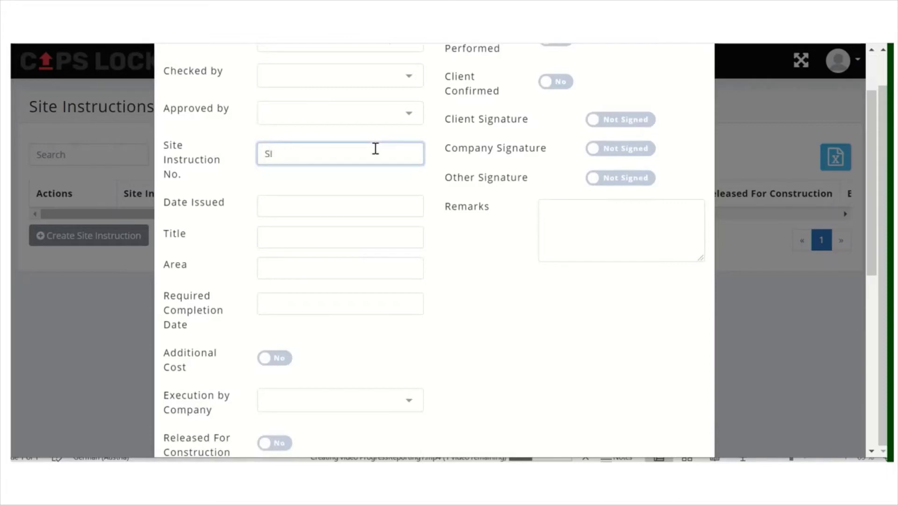
type("SI_001_Civil")
left_click(277, 206)
left_click(303, 326)
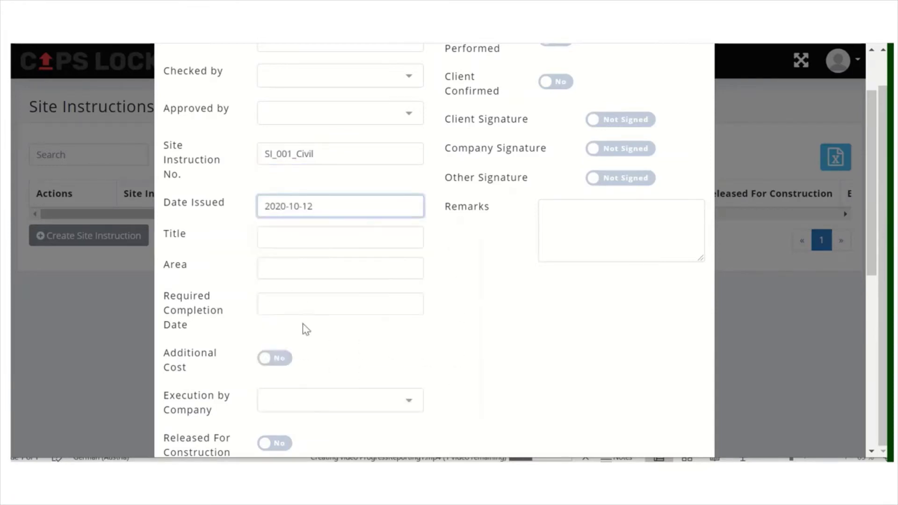
- Enter the title 'Civil Foundation Drawing A'
left_click(331, 244)
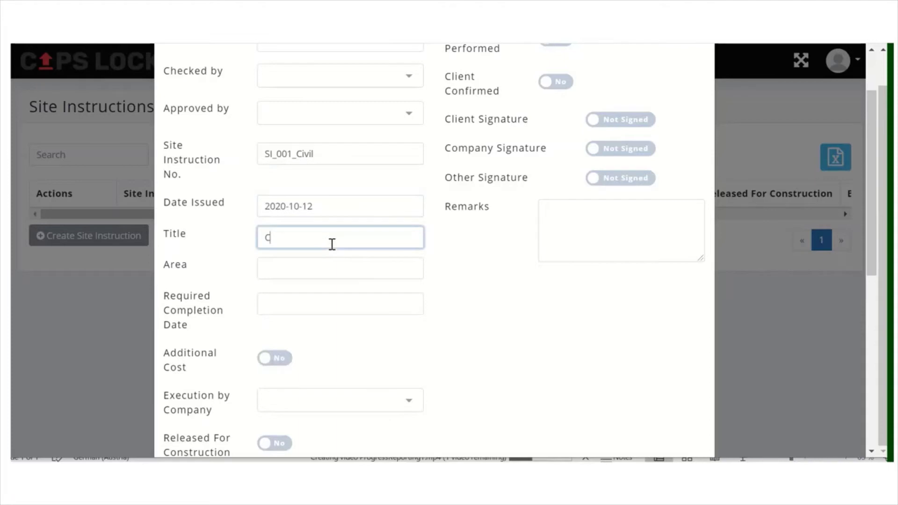
type("Civile")
scroll(331, 244, "up", 3)
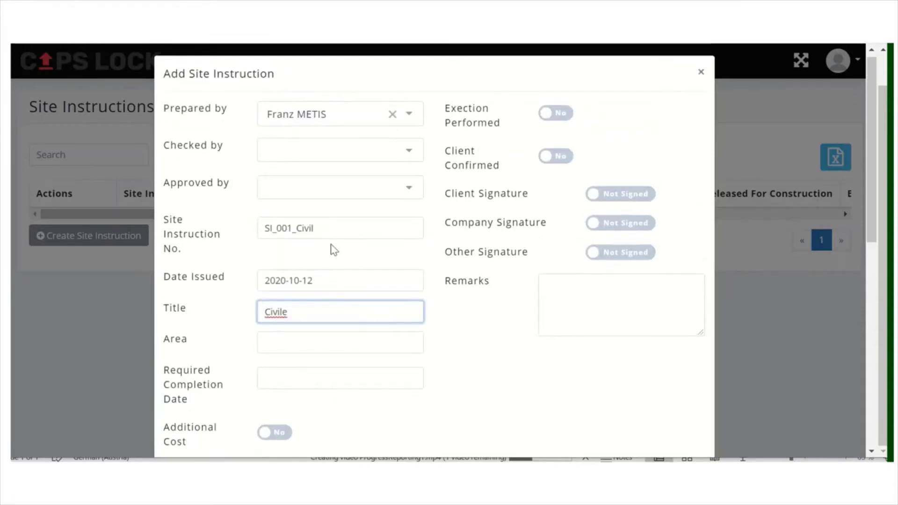
scroll(345, 188, "down", 2)
key("BackSpace")
type("Foun")
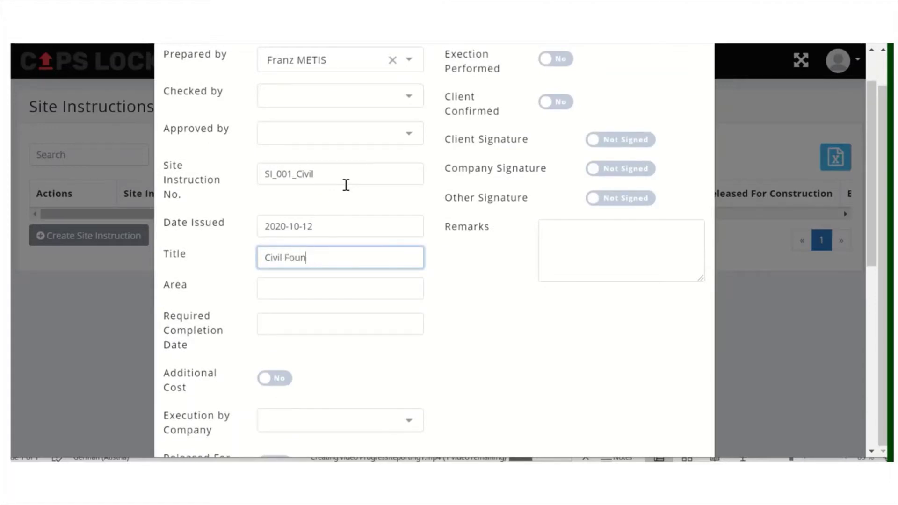
type("dation Drawing A")
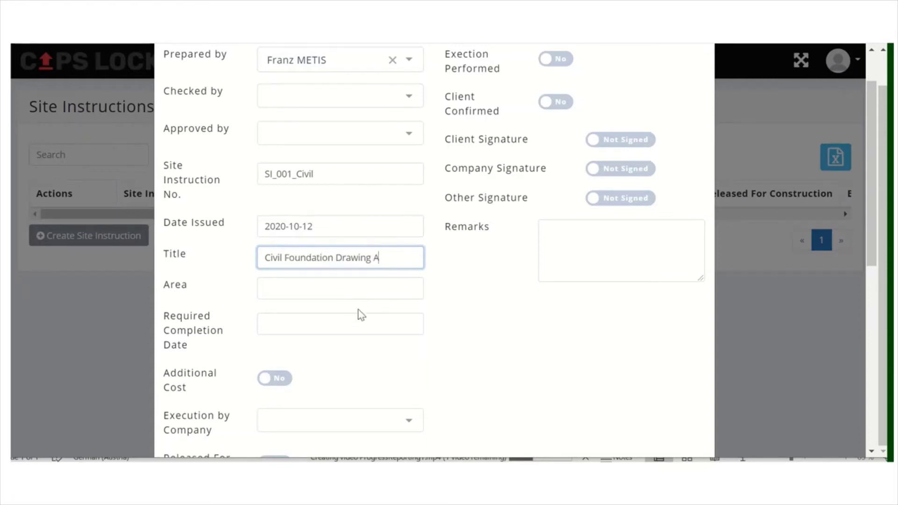
scroll(346, 322, "down", 2)
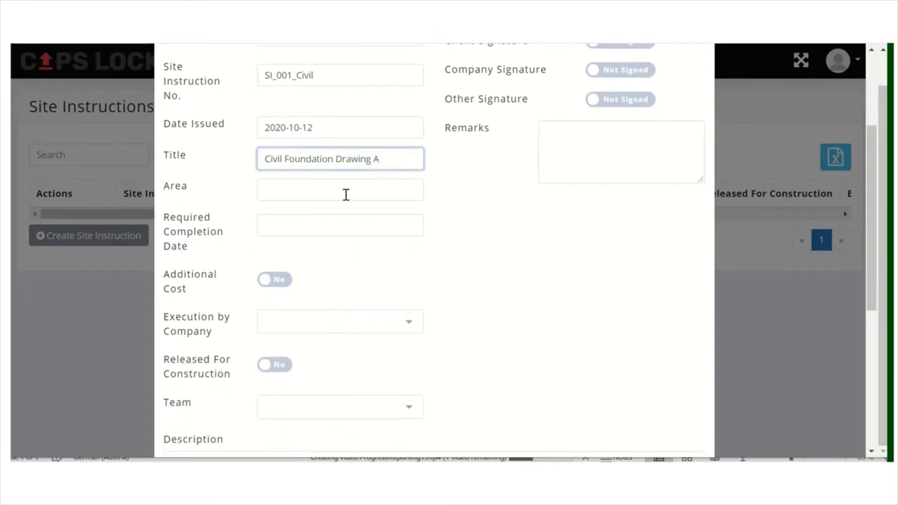
- Set the completion date to 12 November 2020 and mark additional cost as Yes
left_click(270, 232)
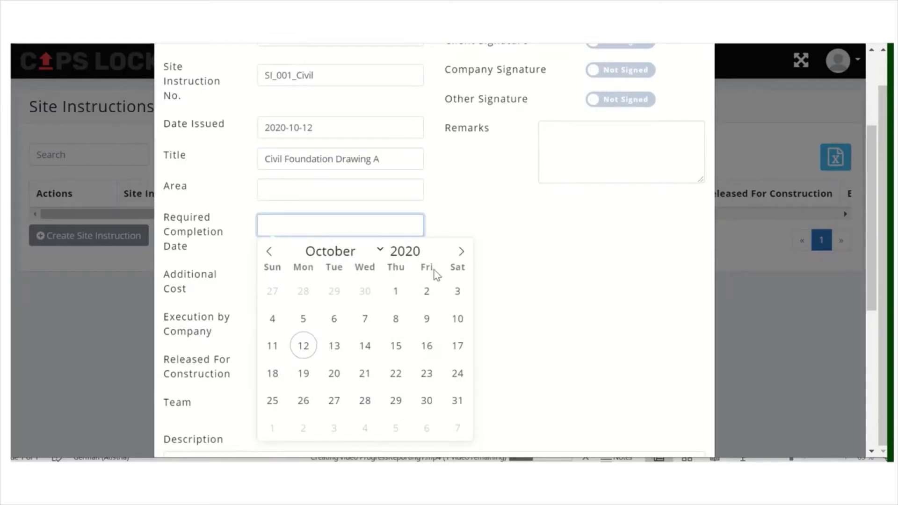
left_click(460, 251)
left_click(397, 319)
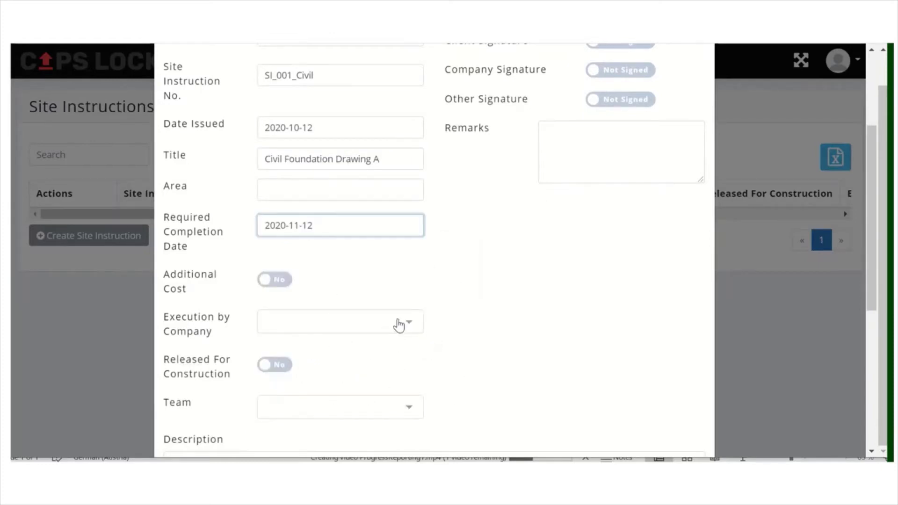
scroll(538, 294, "down", 3)
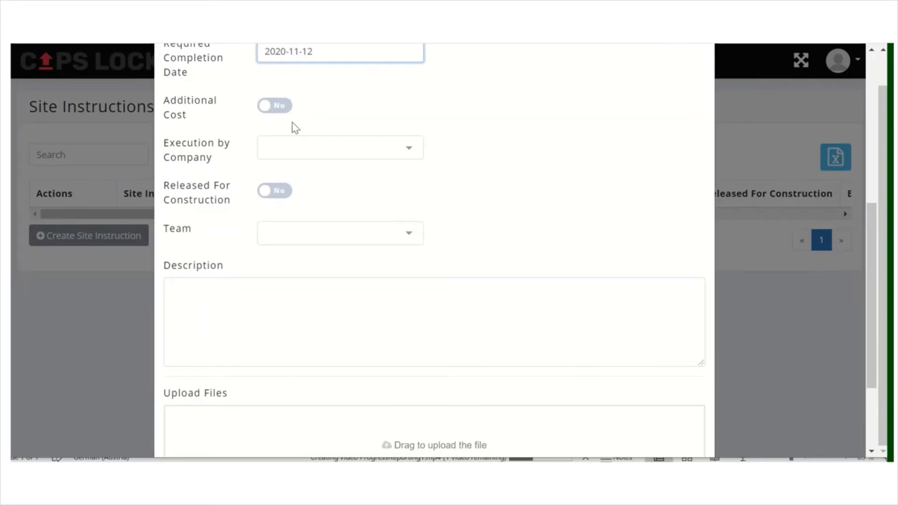
left_click(283, 107)
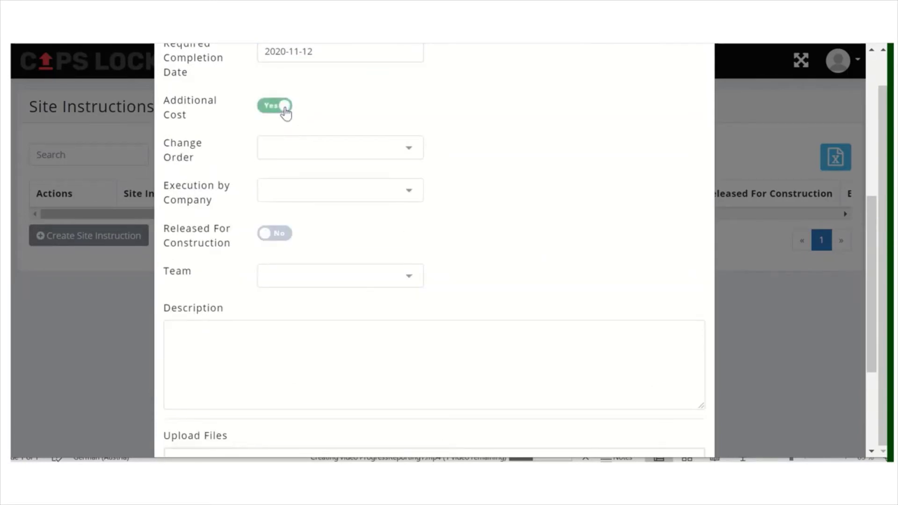
- Set METIS EPC Company as the executing company and Released For Construction to Yes
left_click(331, 149)
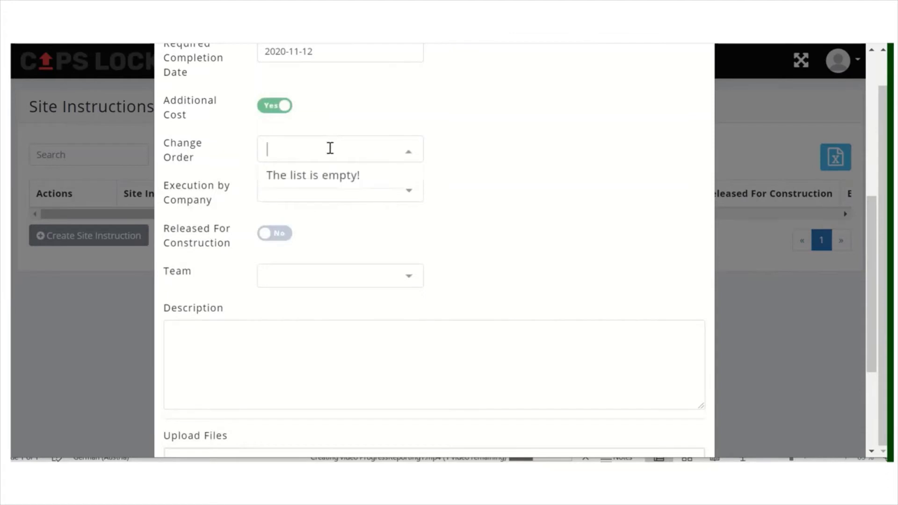
left_click(371, 123)
left_click(336, 191)
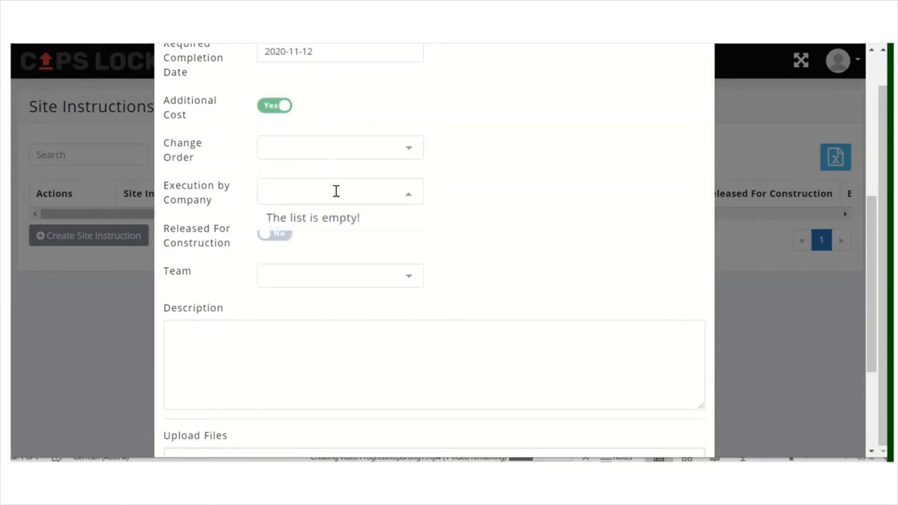
type("E")
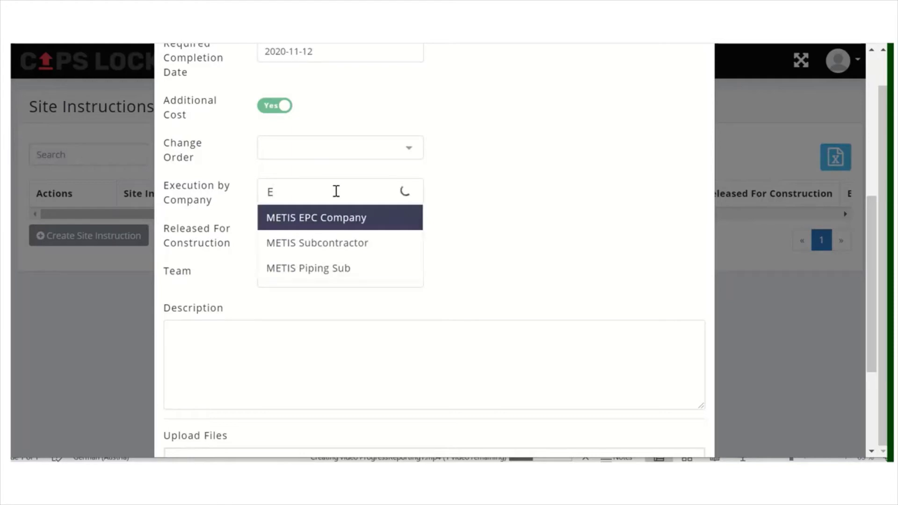
left_click(342, 218)
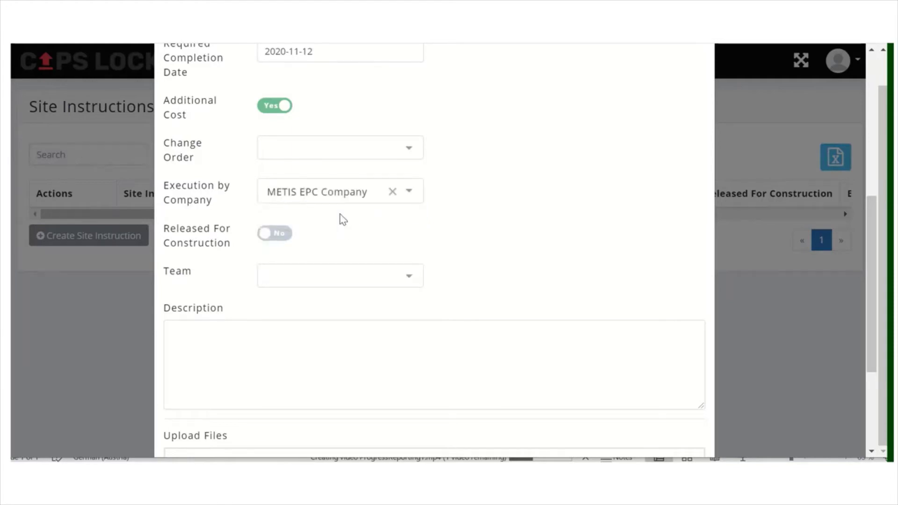
left_click(283, 239)
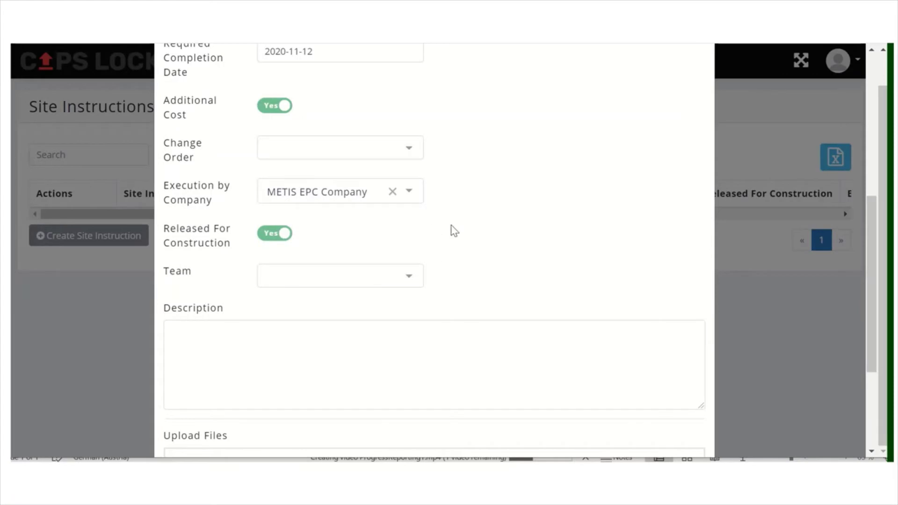
scroll(451, 226, "down", 2)
left_click(364, 241)
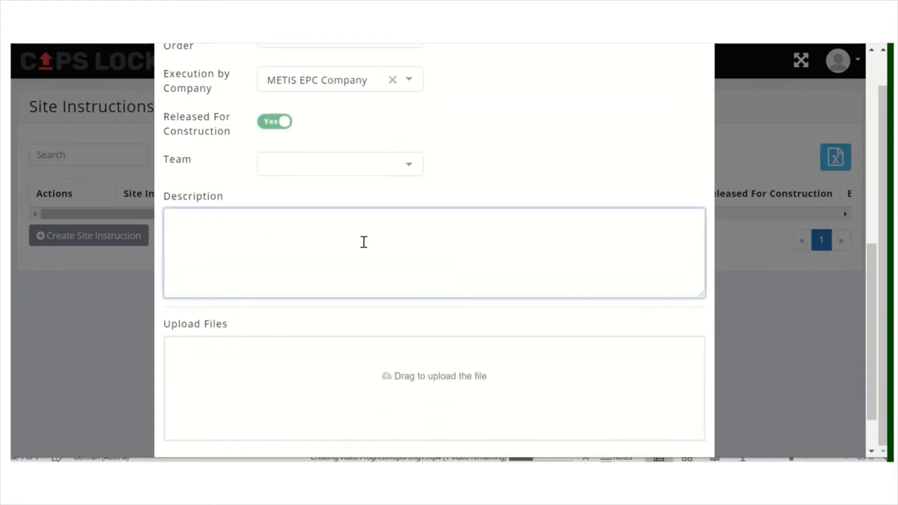
- Type the description 'Foundation Drawing A should be changed', leaving the attachment empty
scroll(364, 242, "up", 2)
scroll(364, 241, "down", 3)
scroll(364, 242, "up", 6)
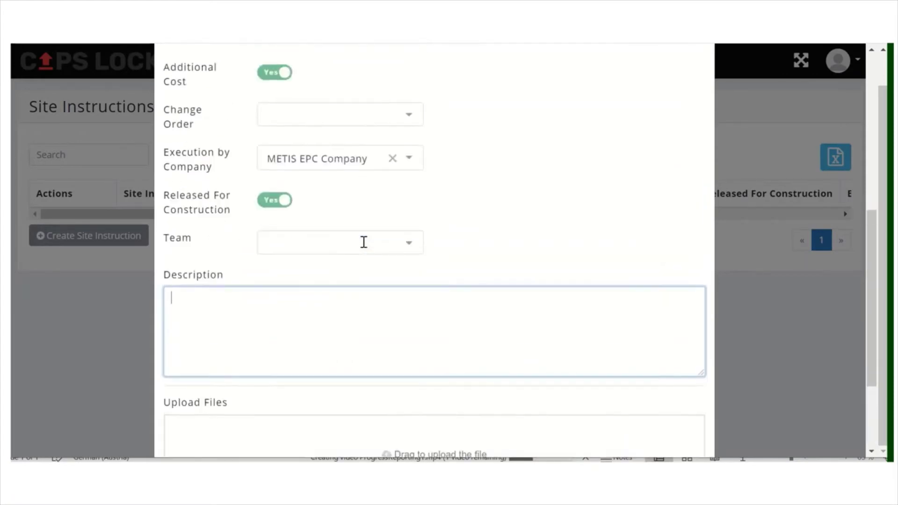
scroll(366, 247, "down", 6)
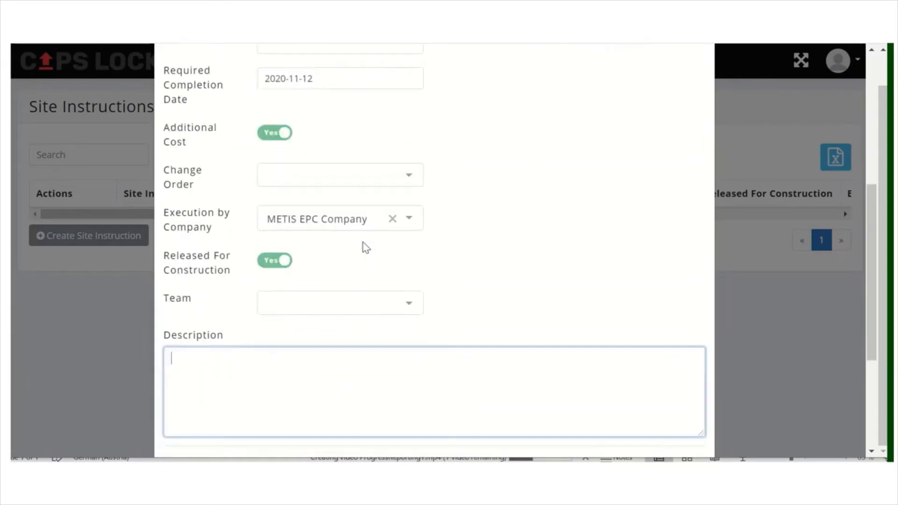
type("Fo")
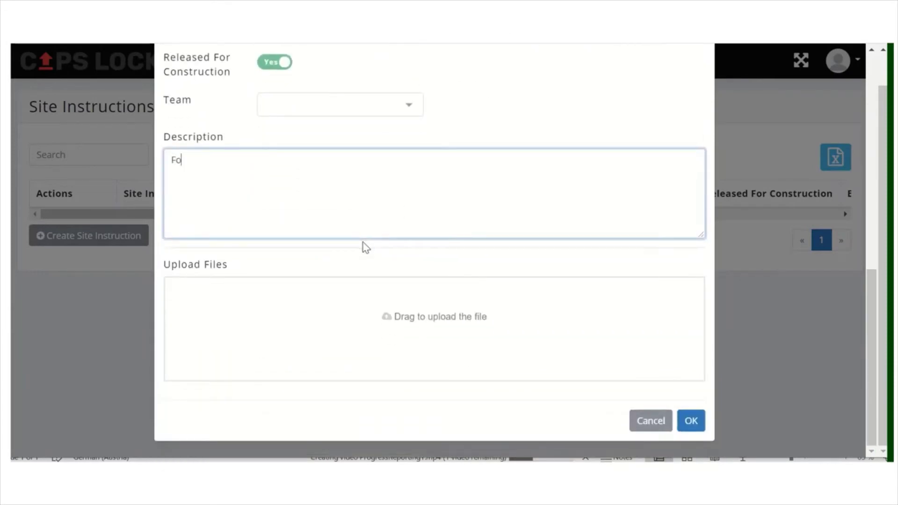
type("undation Drawing A")
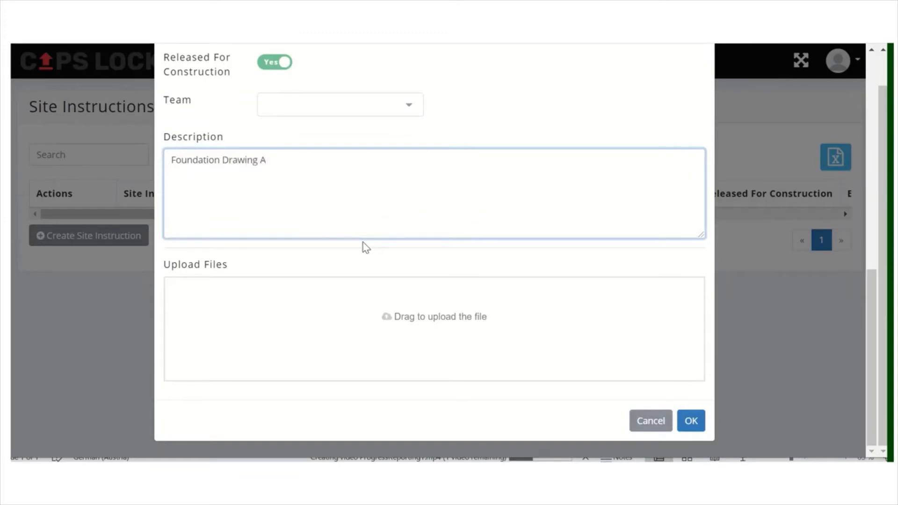
type(" should be changed.")
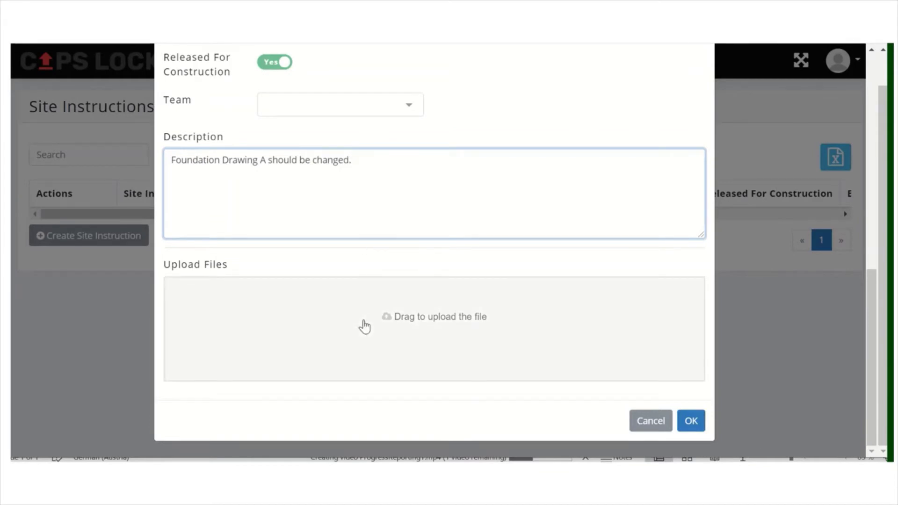
left_click(364, 326)
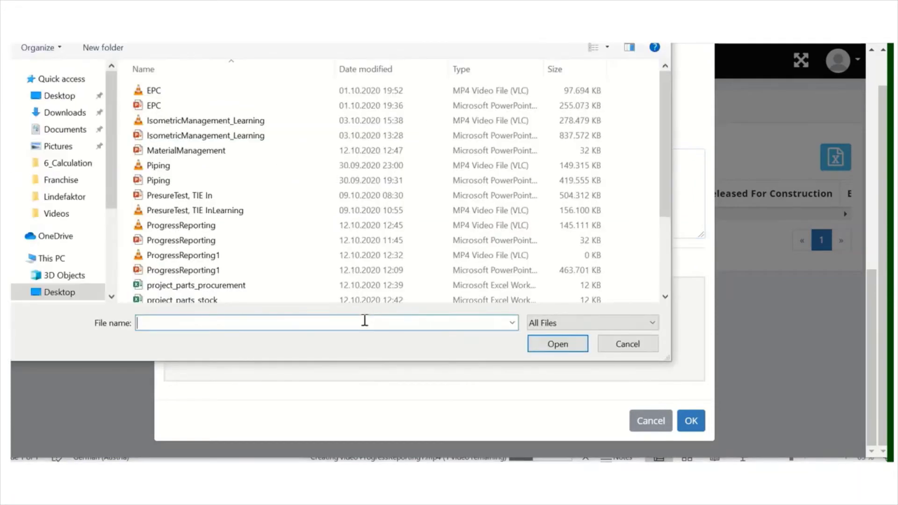
left_click(621, 347)
- Finish the description with 'in accordance with attached drawing.', fix the typo, and save
left_click(362, 159)
type("accordancw ith attached")
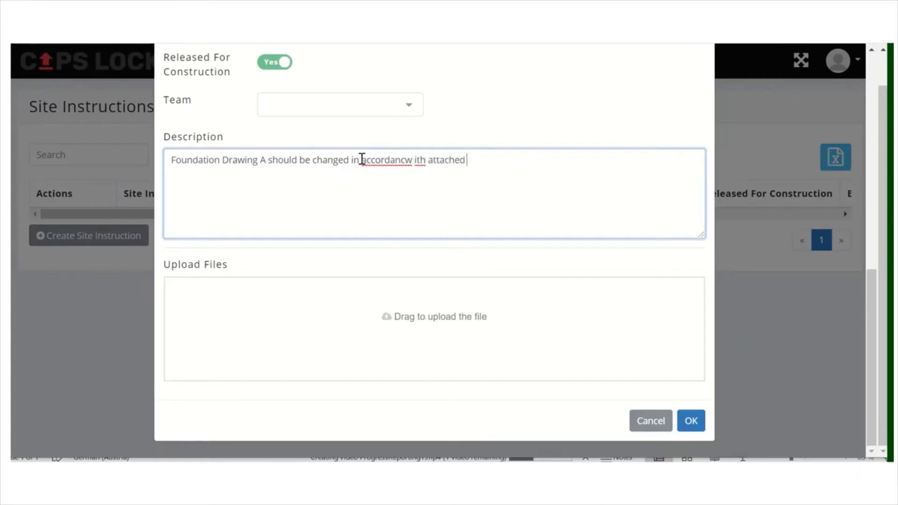
left_click(406, 159)
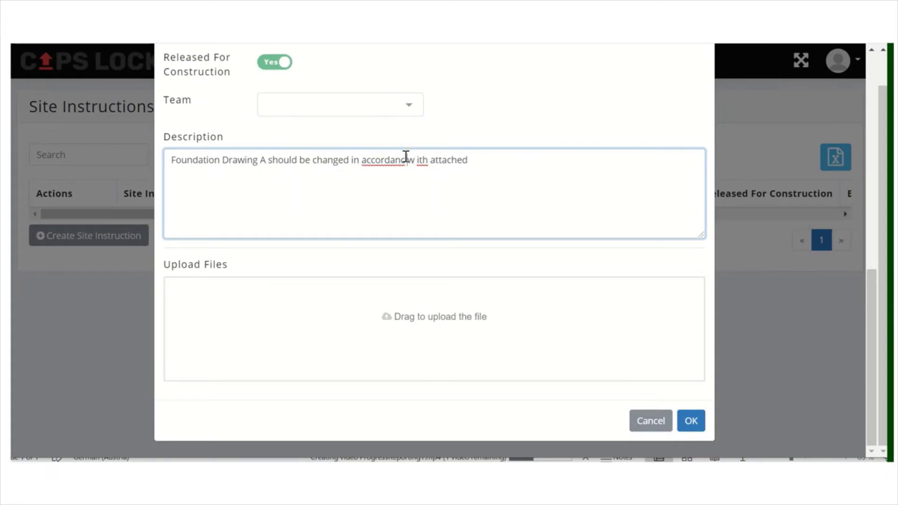
type("e")
key("Right")
key("Delete")
key("Delete")
type("drawing")
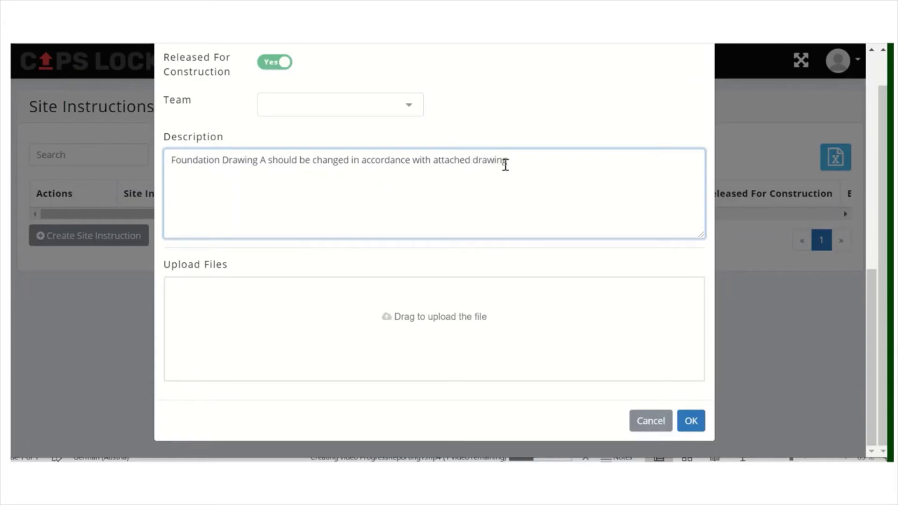
scroll(621, 248, "up", 10)
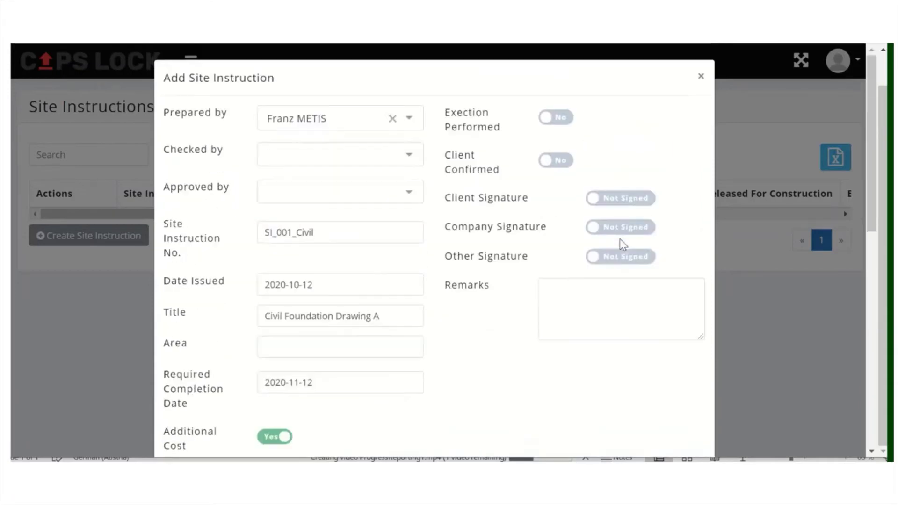
scroll(620, 242, "down", 10)
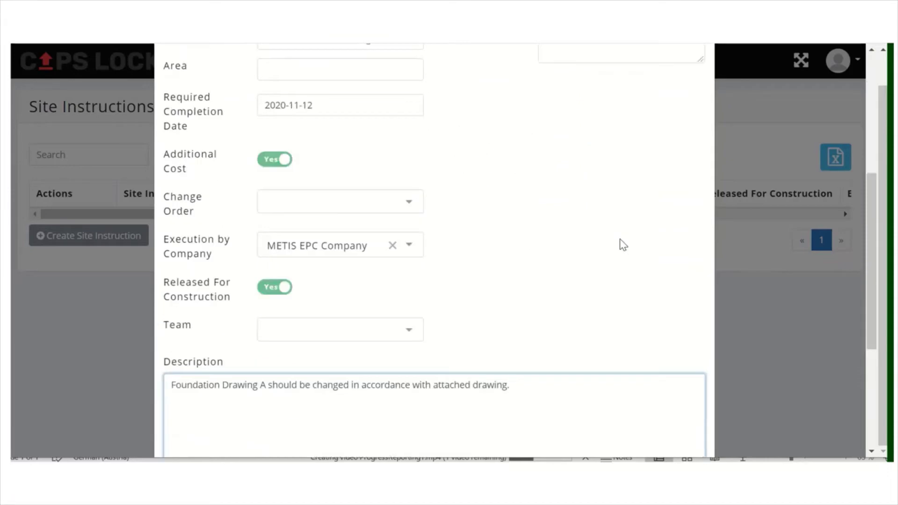
left_click(690, 421)
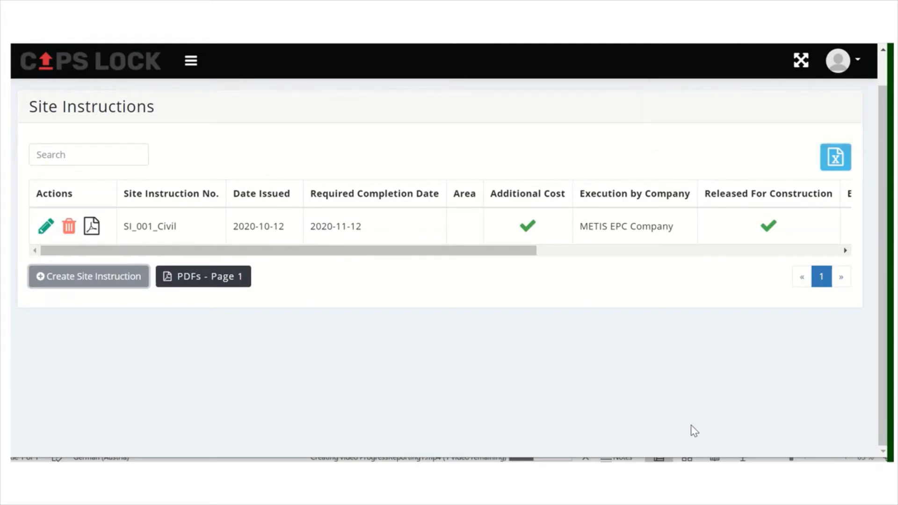
left_click_drag(372, 251, 548, 261)
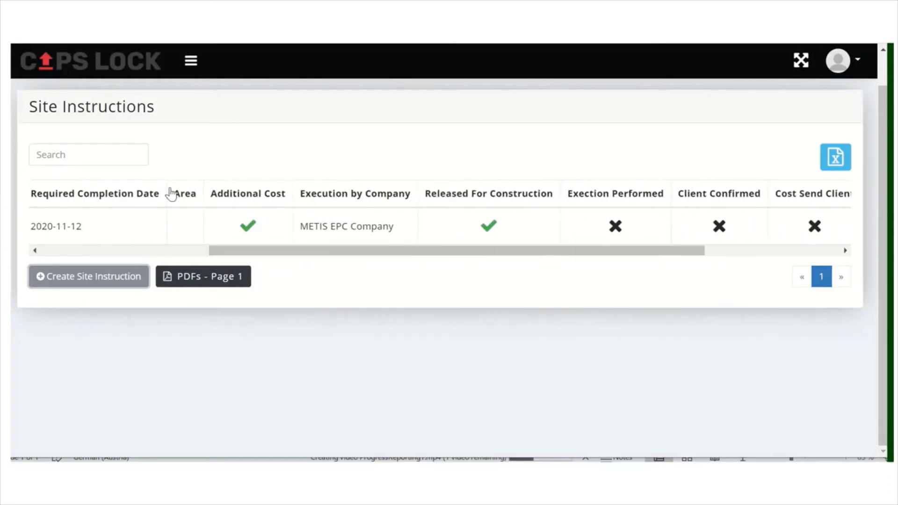
left_click_drag(684, 251, 145, 262)
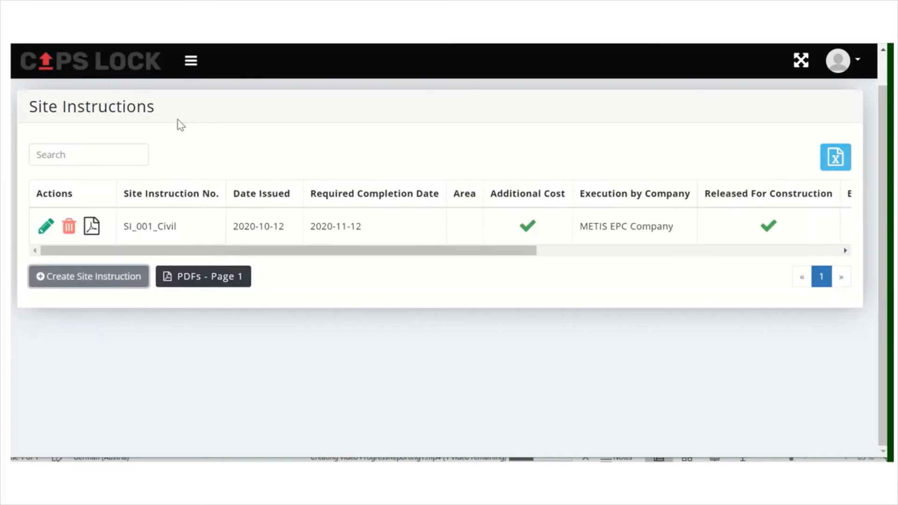
- Open SI_001_Civil in the Edit Site Instruction form
left_click(42, 233)
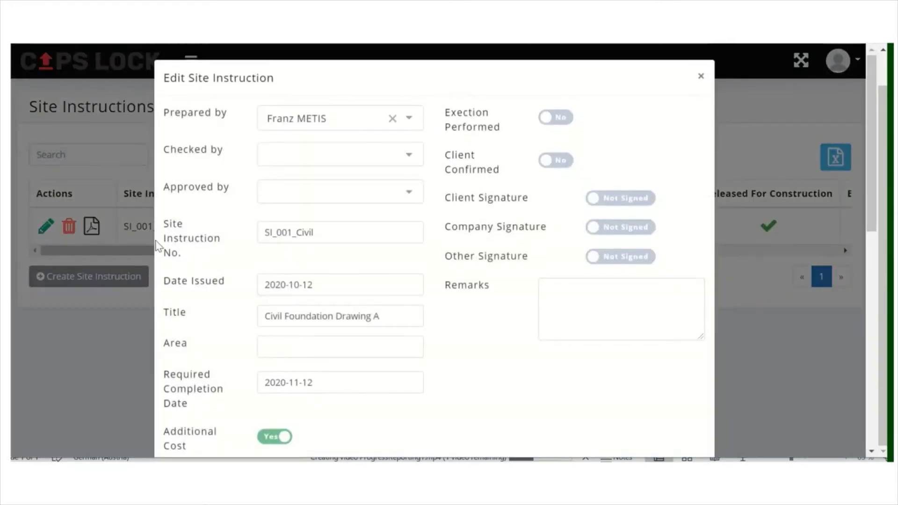
scroll(385, 355, "down", 5)
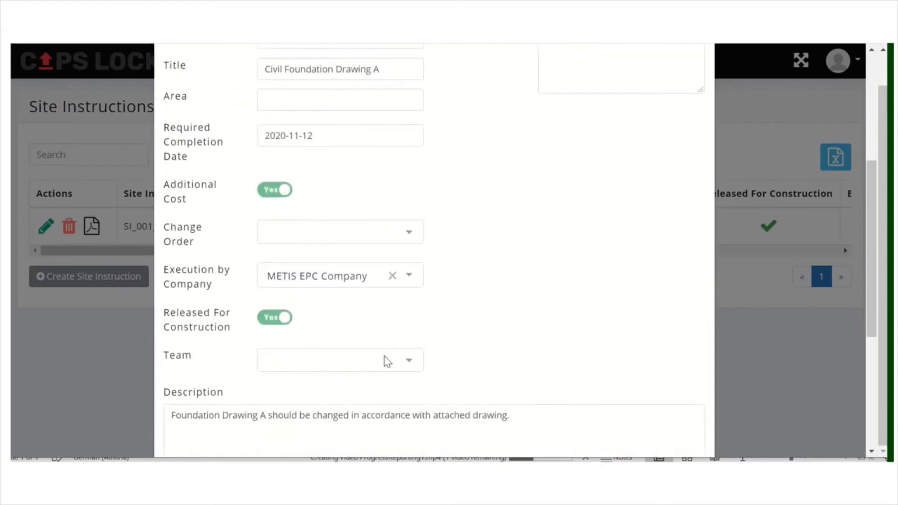
scroll(388, 361, "down", 1)
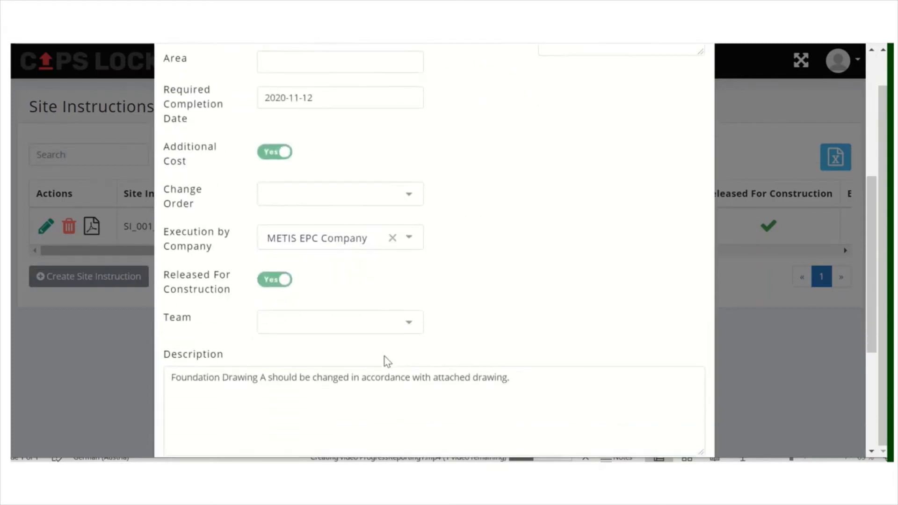
- Assign Piping_Team1 as the team, then clear it so no team remains
left_click(390, 330)
type("Ci")
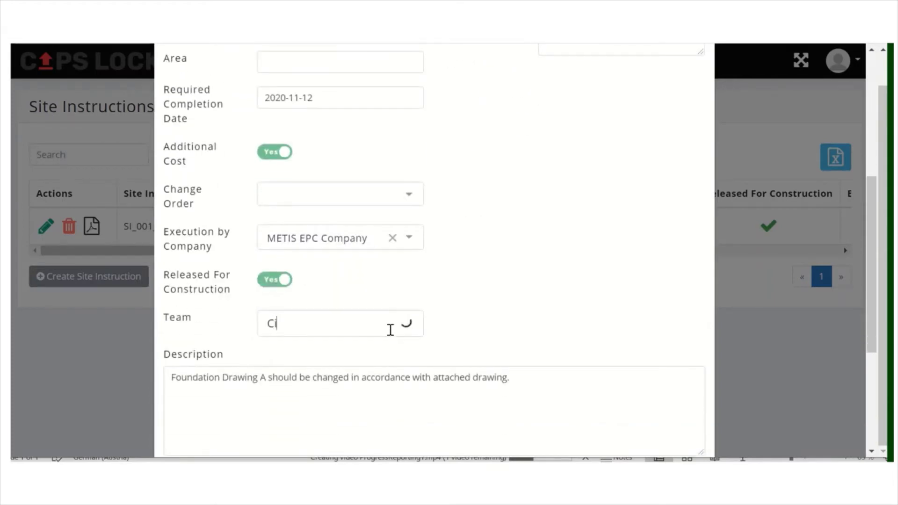
key("BackSpace")
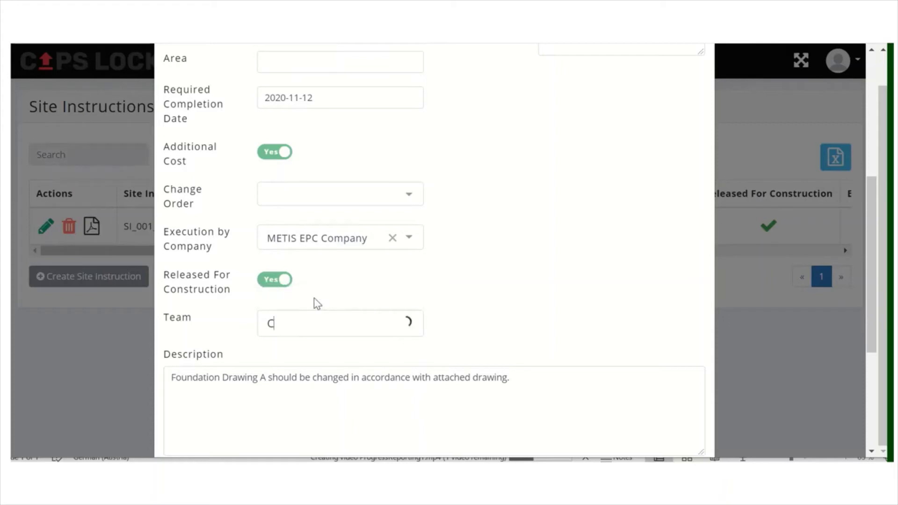
key("BackSpace")
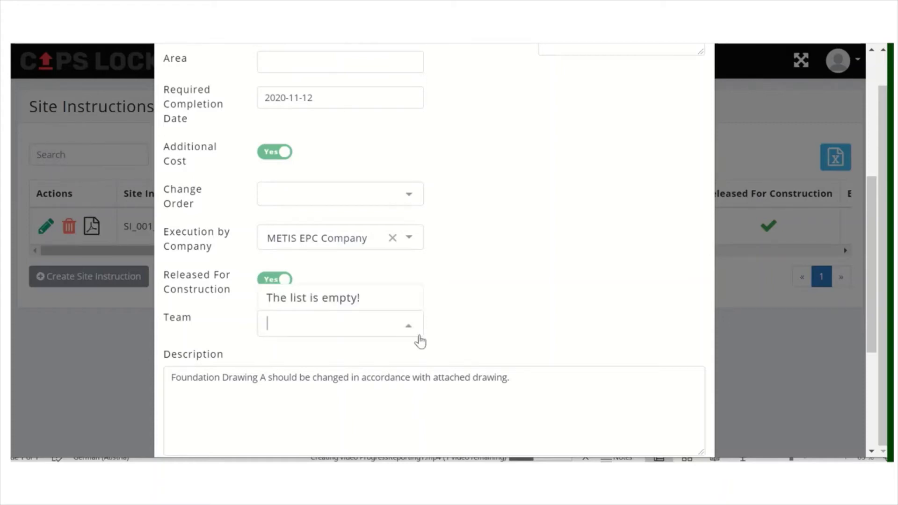
type("t")
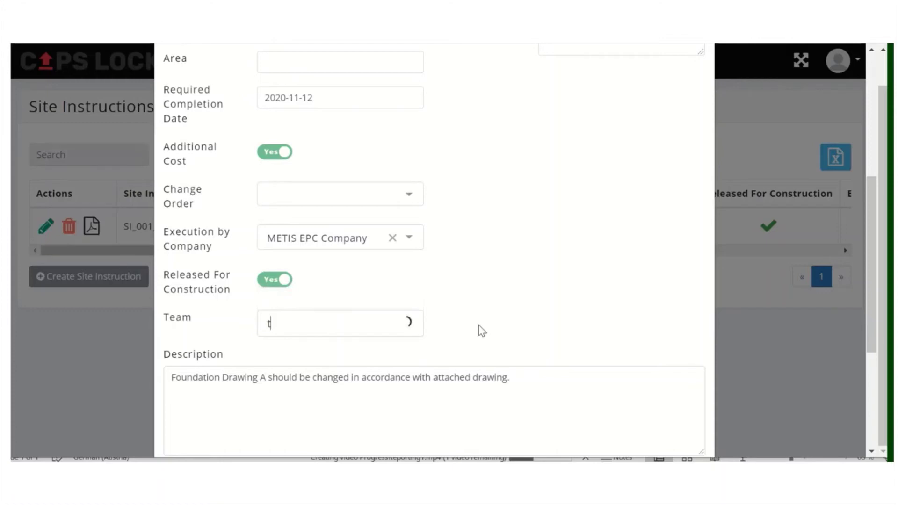
left_click(335, 281)
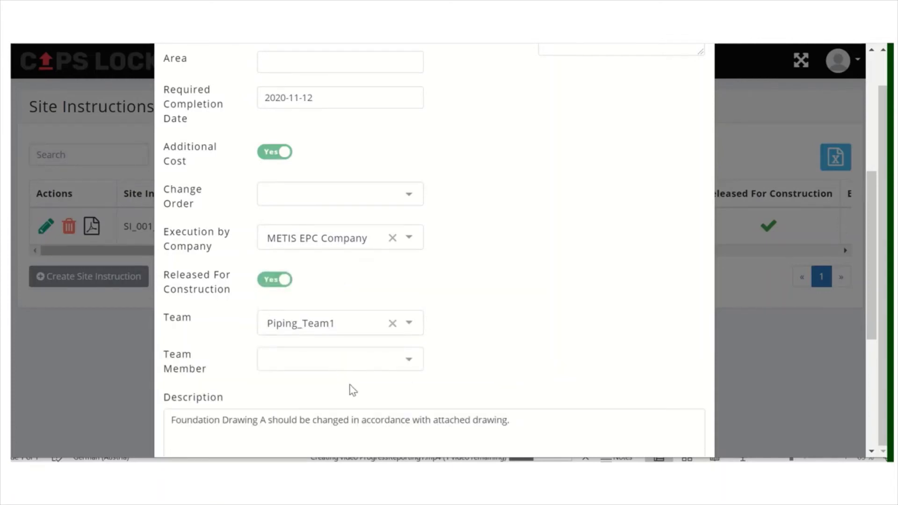
left_click(392, 324)
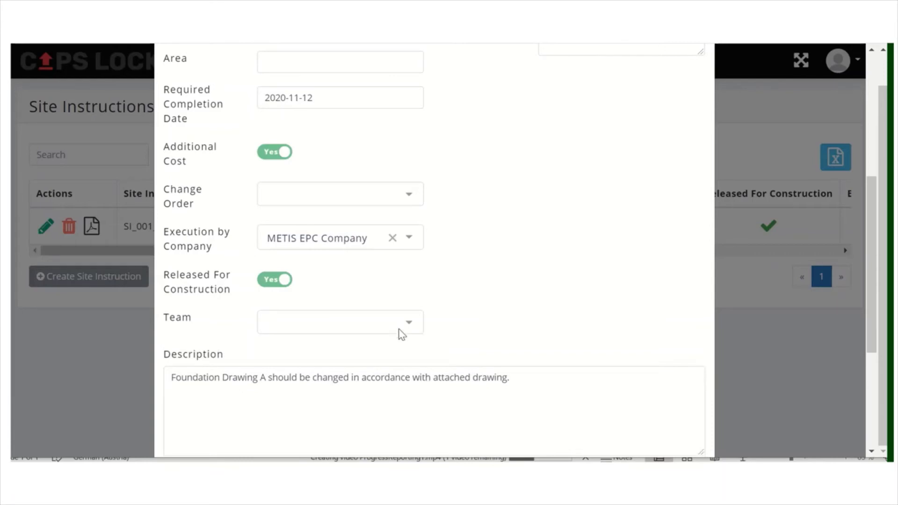
scroll(475, 364, "down", 4)
scroll(475, 365, "up", 10)
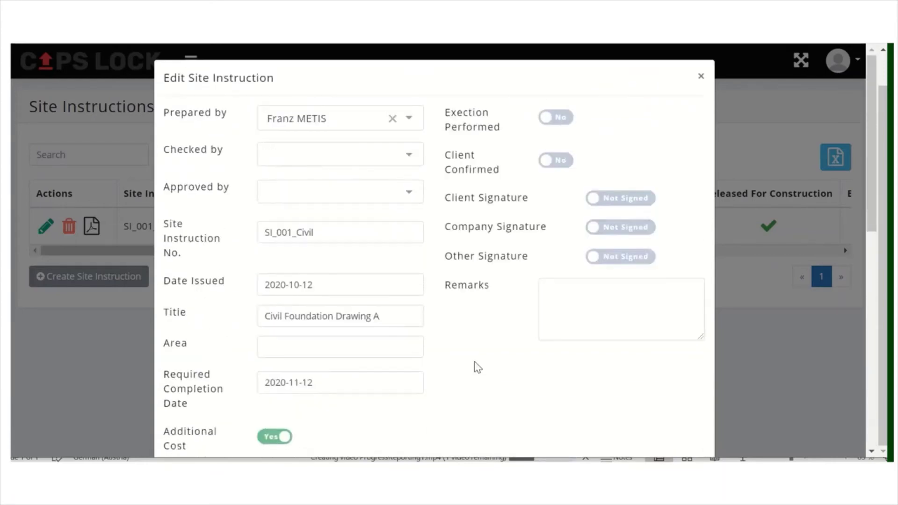
- Mark execution as performed with execution date 2020-10-27
left_click(546, 118)
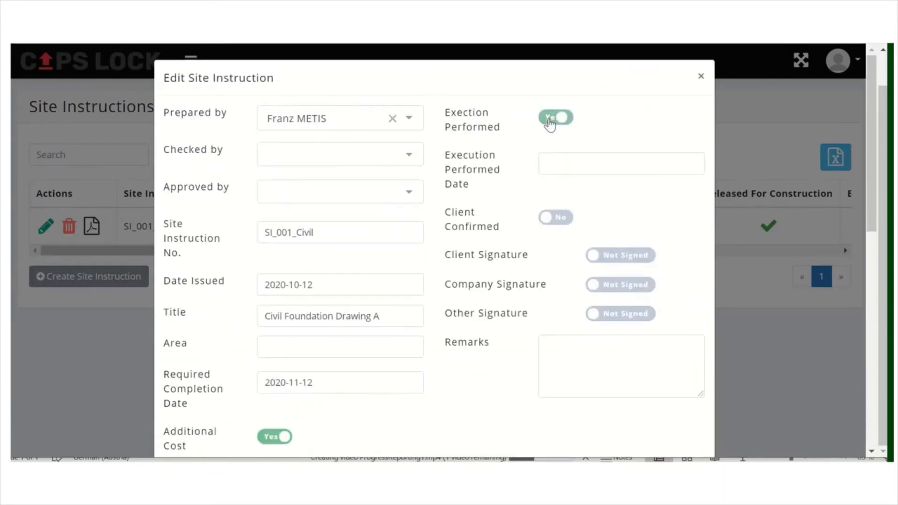
left_click(566, 164)
left_click(584, 285)
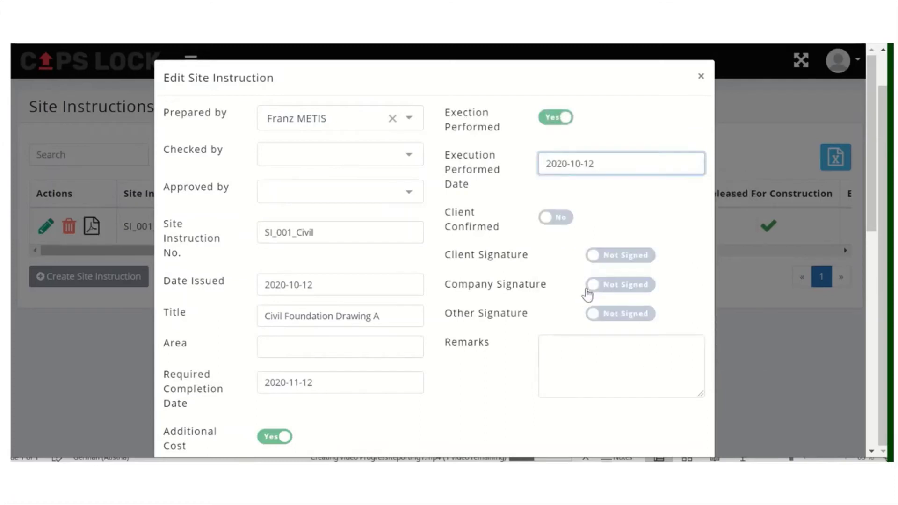
left_click(618, 166)
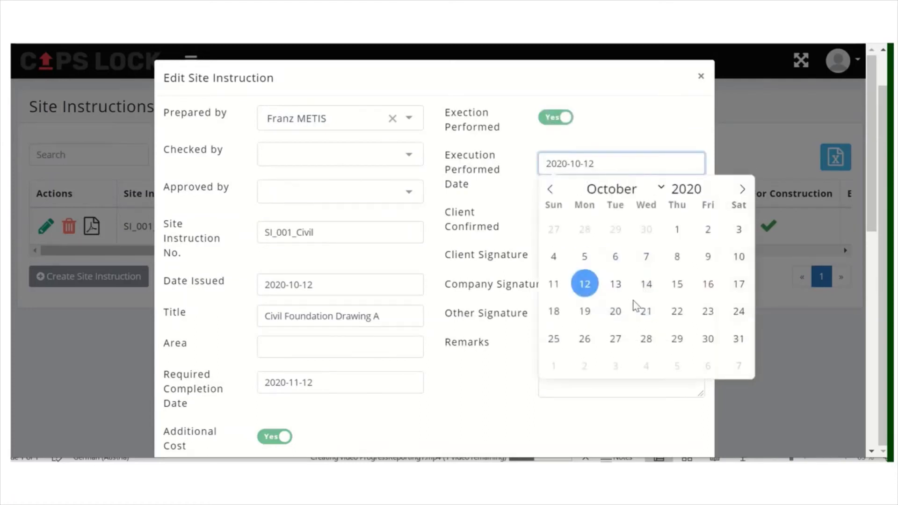
left_click(617, 338)
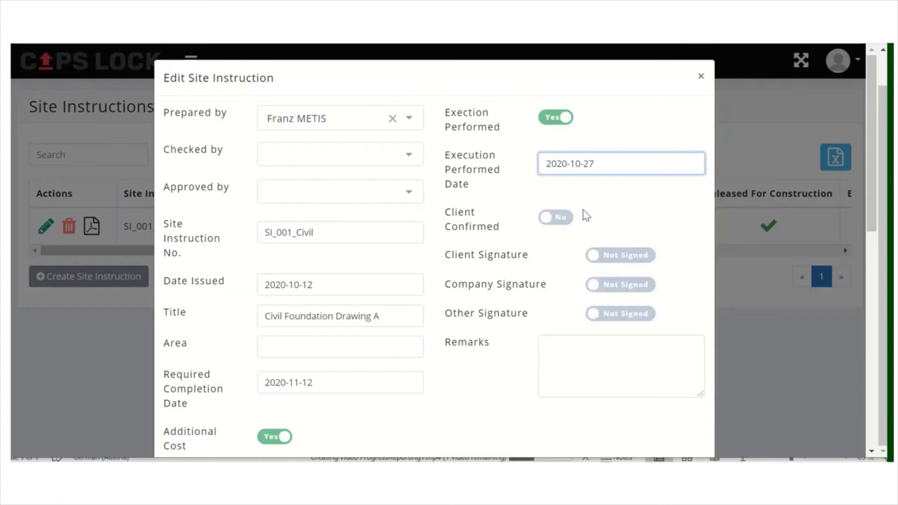
- Mark client confirmed on 2020-10-12, set Company Signature to Signed, and save
left_click(556, 217)
left_click(574, 260)
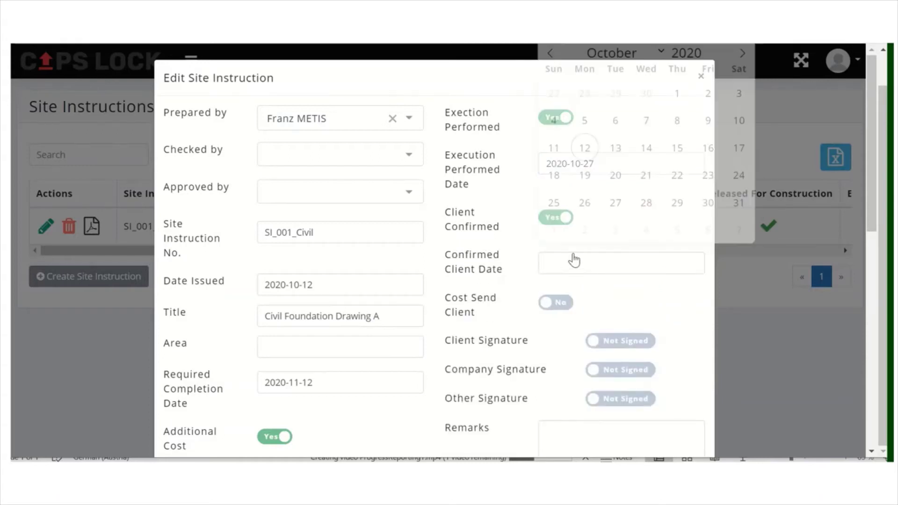
left_click(586, 159)
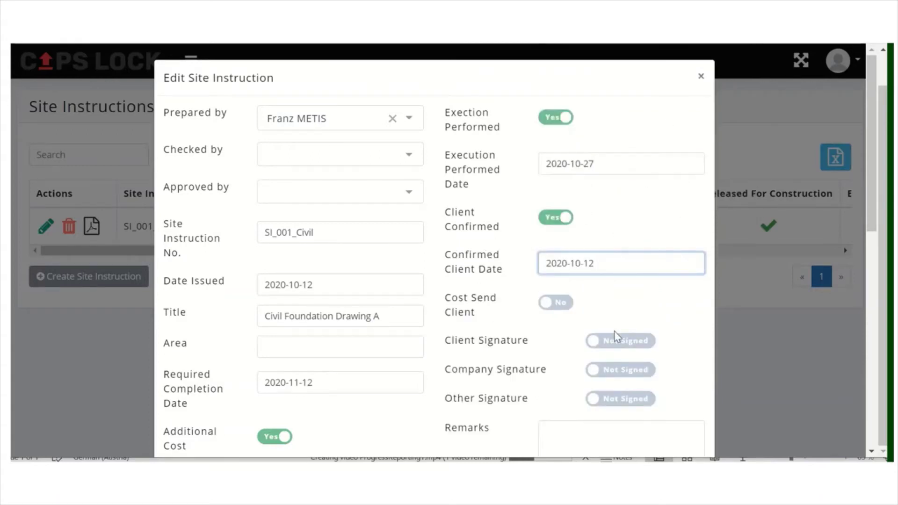
scroll(613, 330, "down", 2)
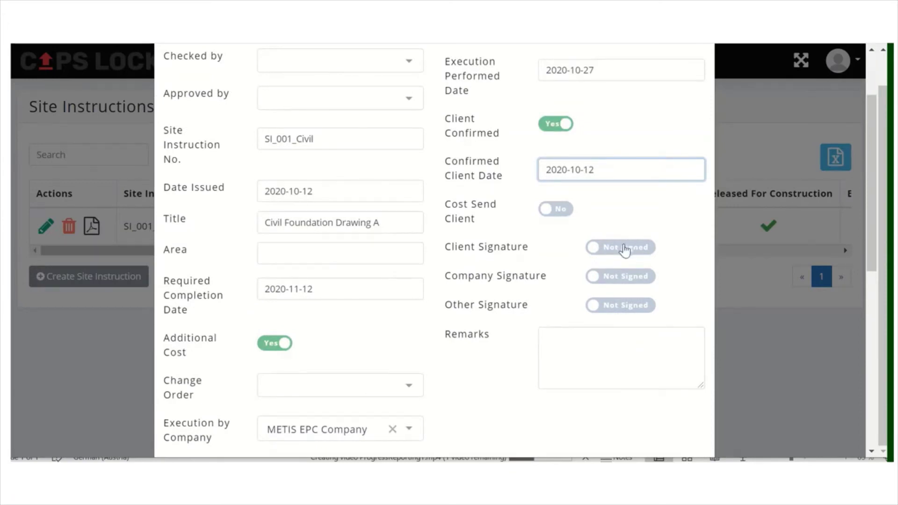
left_click(626, 280)
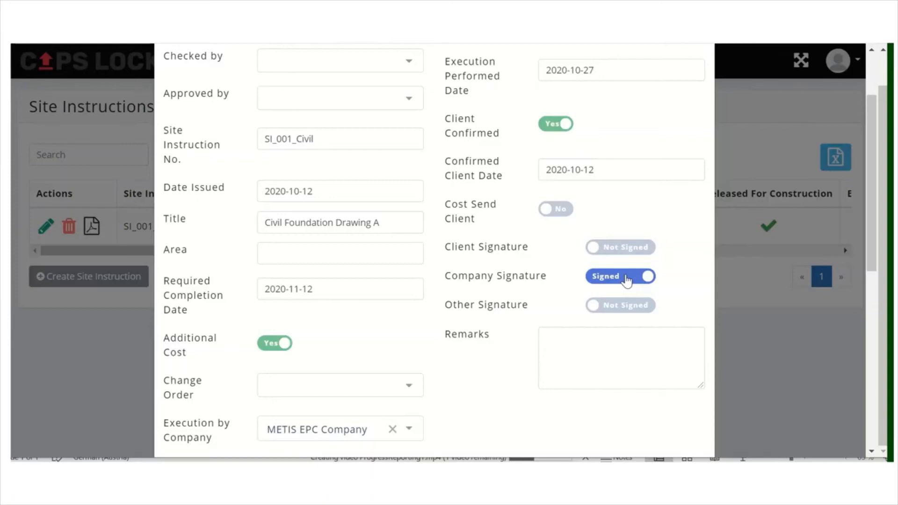
scroll(626, 281, "down", 9)
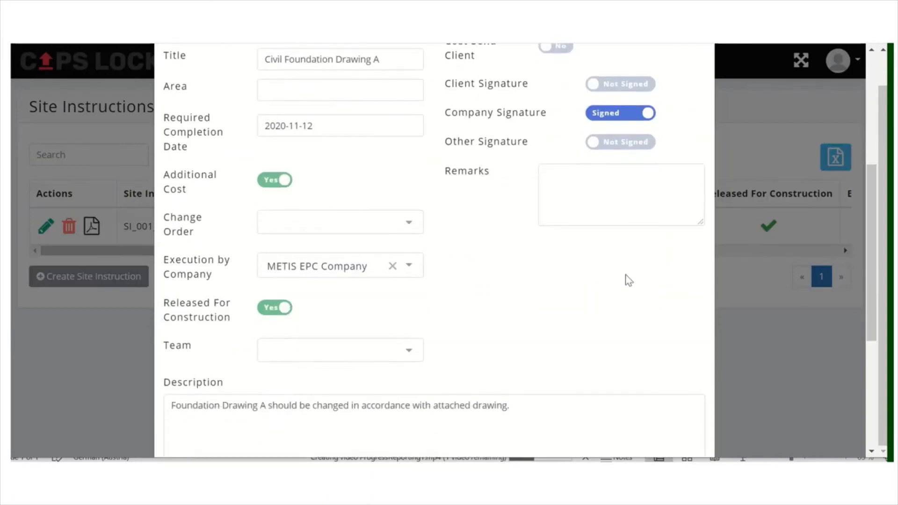
left_click(689, 421)
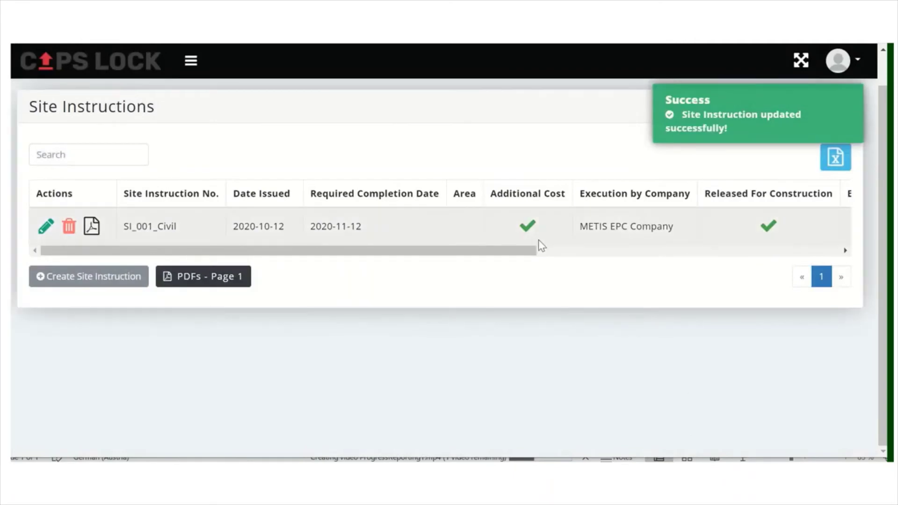
- Download the SI_001_Civil PDF report as siteinstruction_4.pdf and open it
left_click_drag(526, 251, 841, 254)
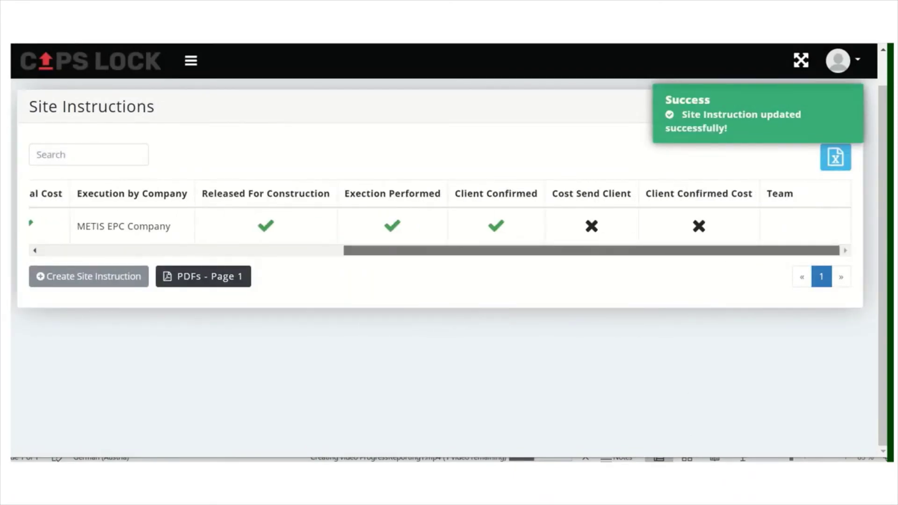
left_click_drag(692, 251, 491, 267)
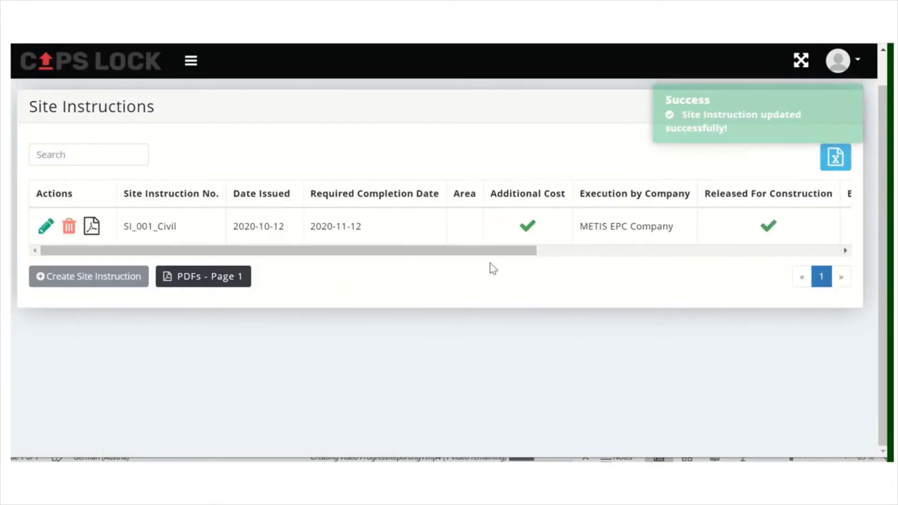
left_click(92, 226)
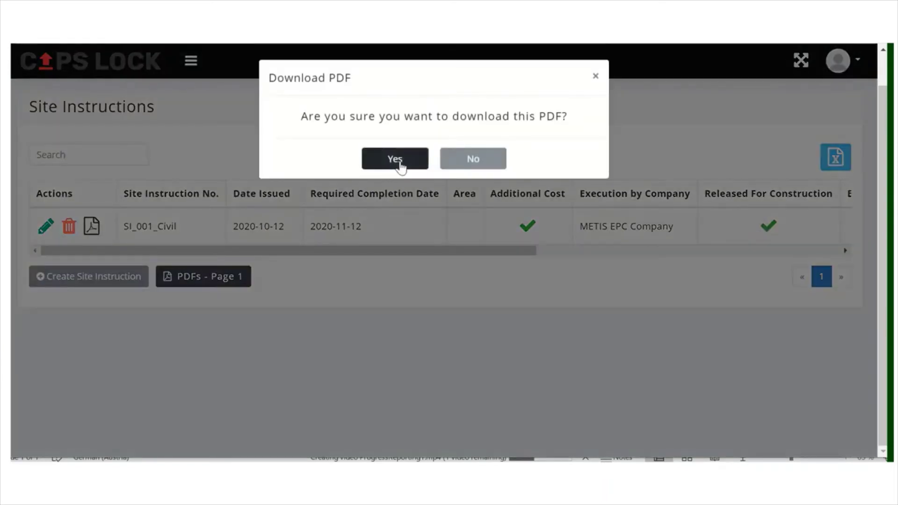
left_click(399, 160)
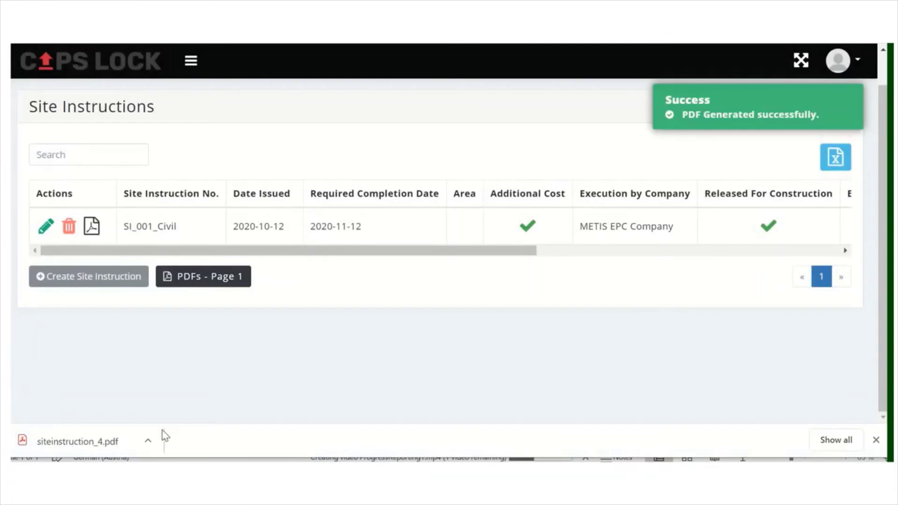
left_click(98, 442)
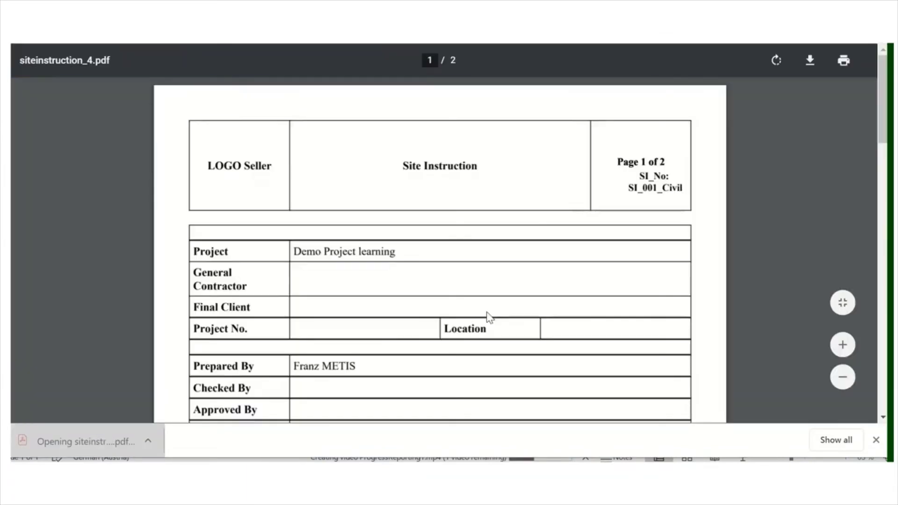
scroll(488, 317, "down", 4)
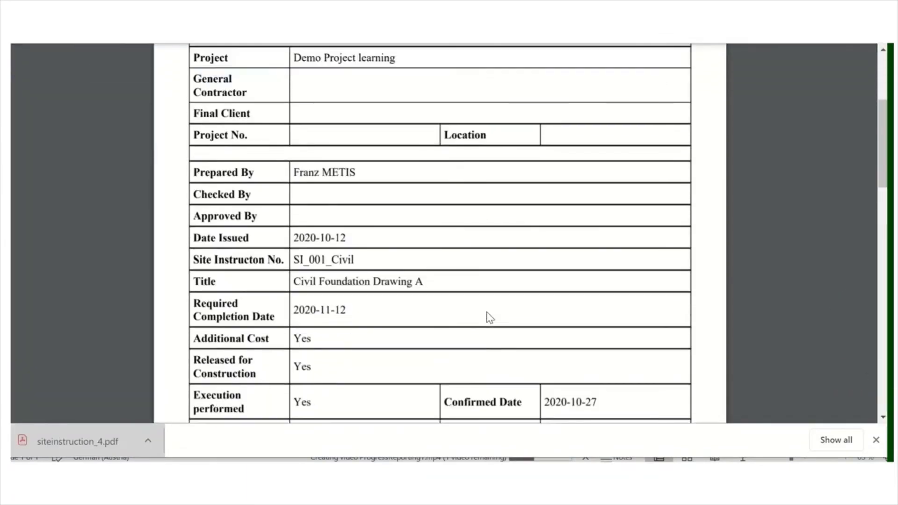
scroll(490, 317, "down", 12)
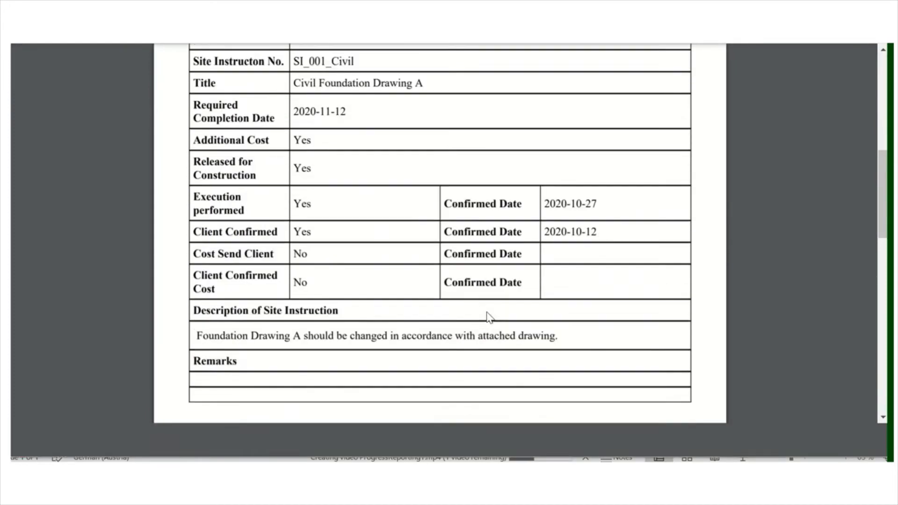
scroll(490, 318, "down", 1)
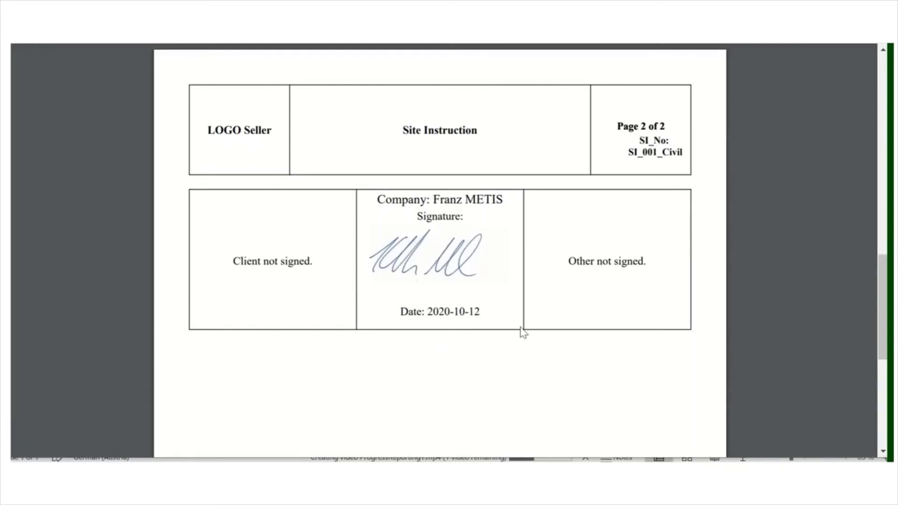
scroll(521, 330, "up", 8)
scroll(523, 332, "up", 10)
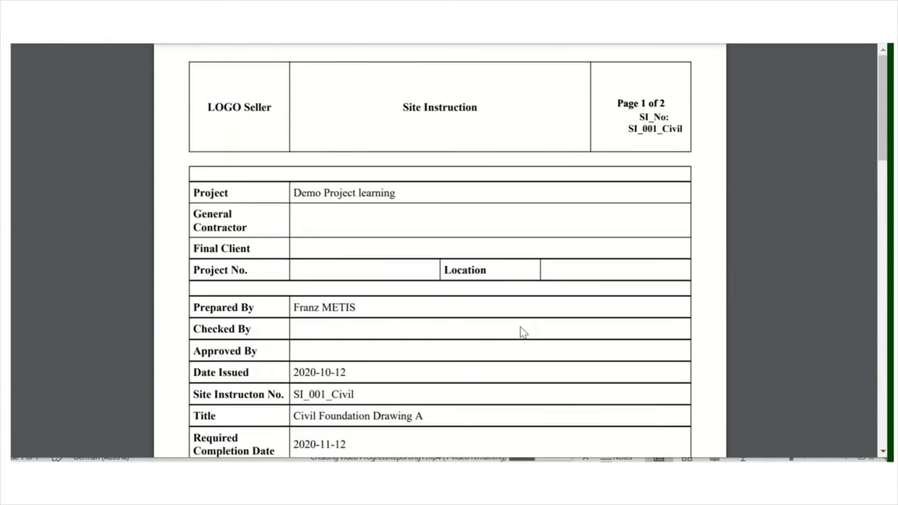